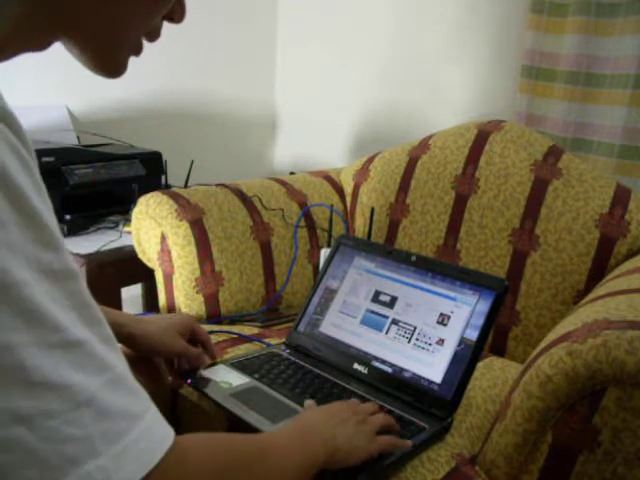
- Bring up the pop-up dialog over the pictures page and dismiss it with Enter
click(400, 320)
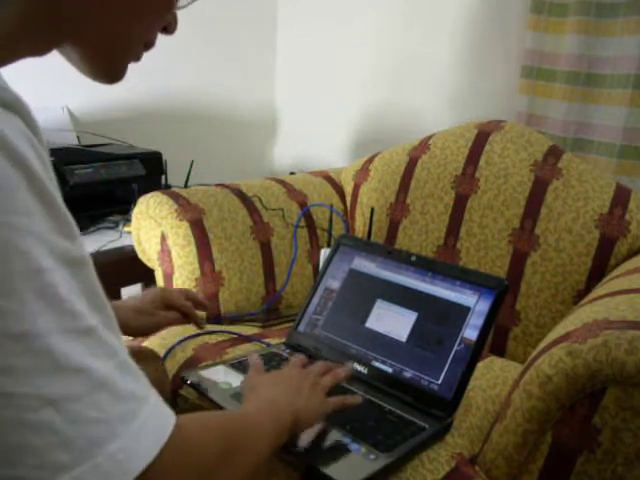
key(Return)
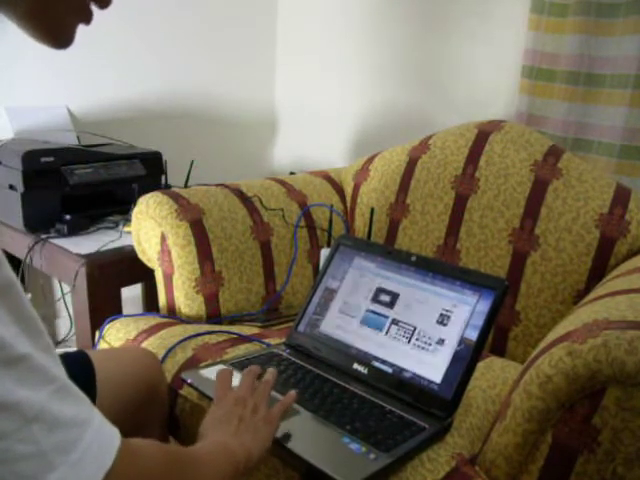